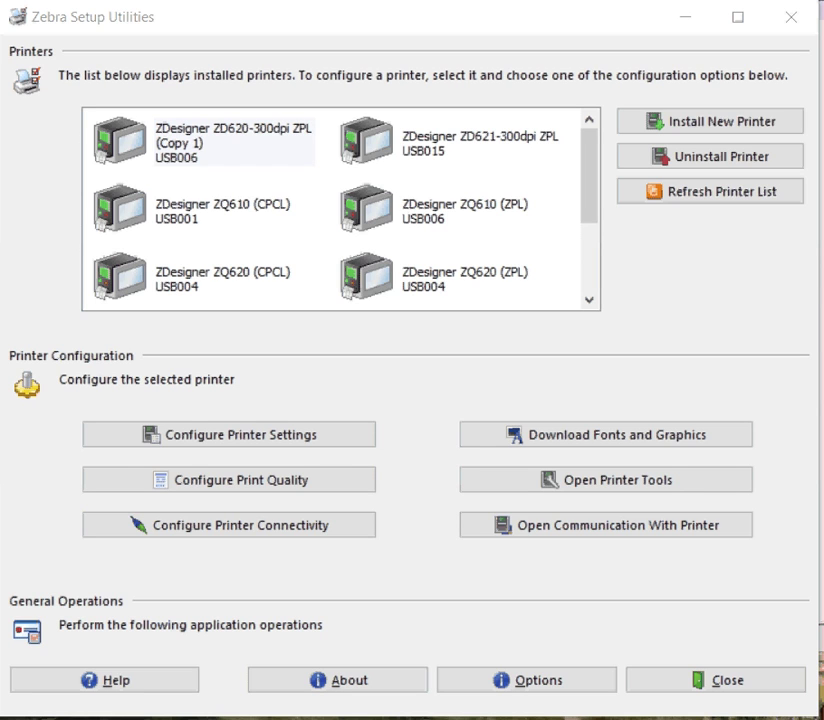
Select the ZDesigner ZQ630 (ZPL) printer on port USB007 in the list of installed printers
scroll(340, 209, "down", 3)
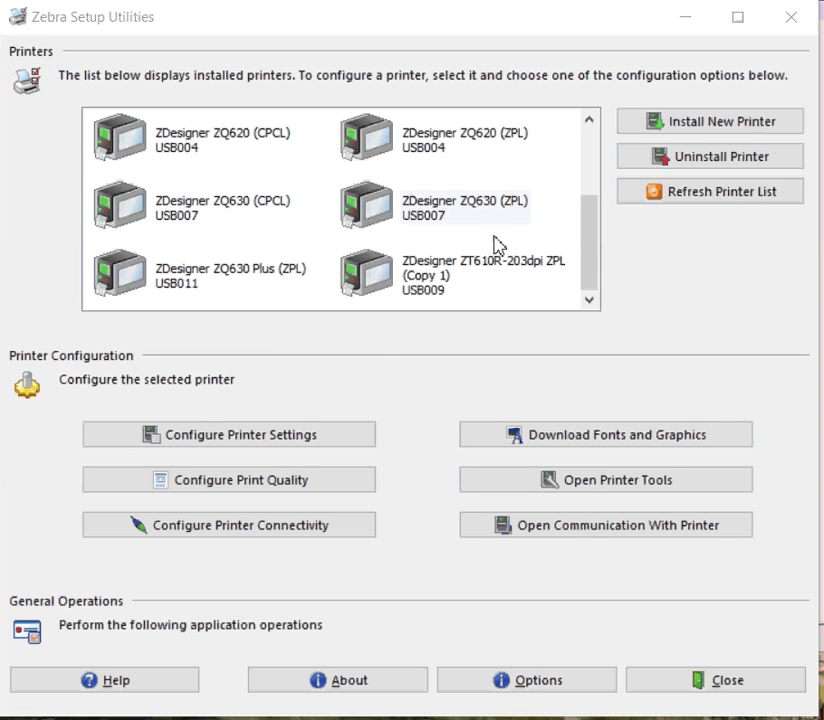
left_click(435, 219)
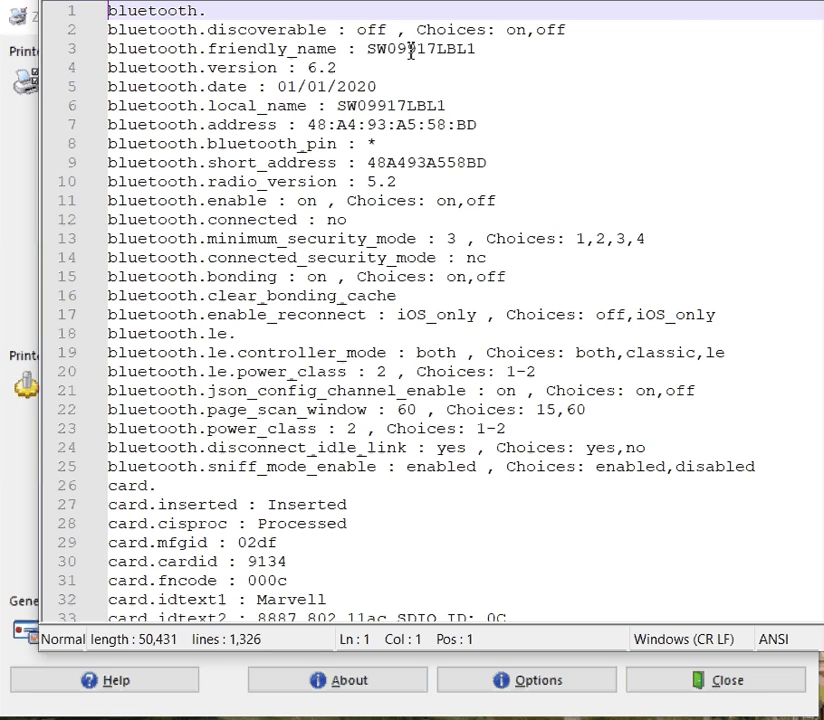
Review the printer's full configuration listing and the file of Bluetooth and label setvar commands, and return to Zebra Setup Utilities
scroll(388, 390, "down", 5)
scroll(390, 392, "down", 20)
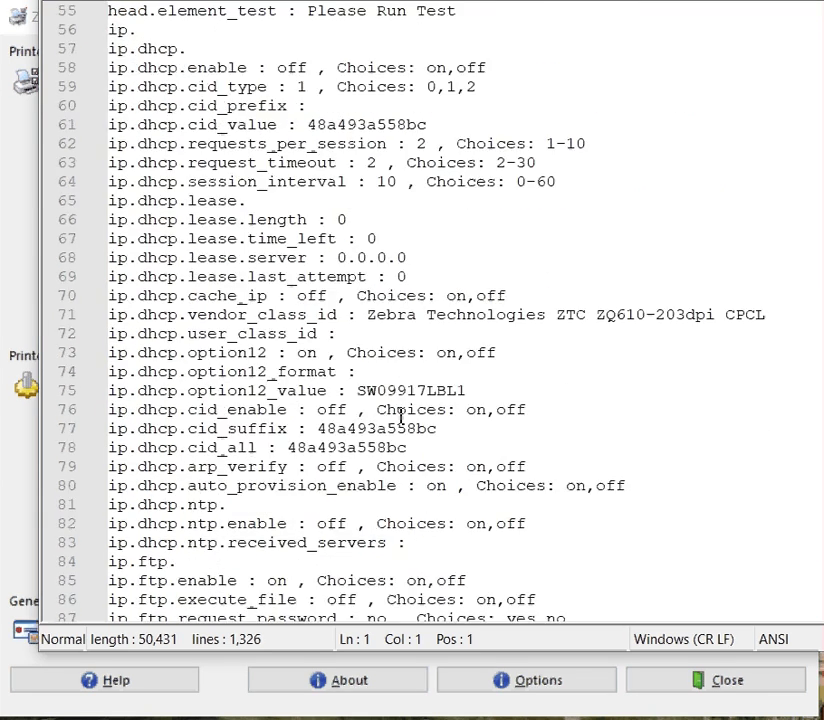
scroll(402, 428, "down", 6)
scroll(406, 420, "up", 19)
scroll(412, 428, "up", 17)
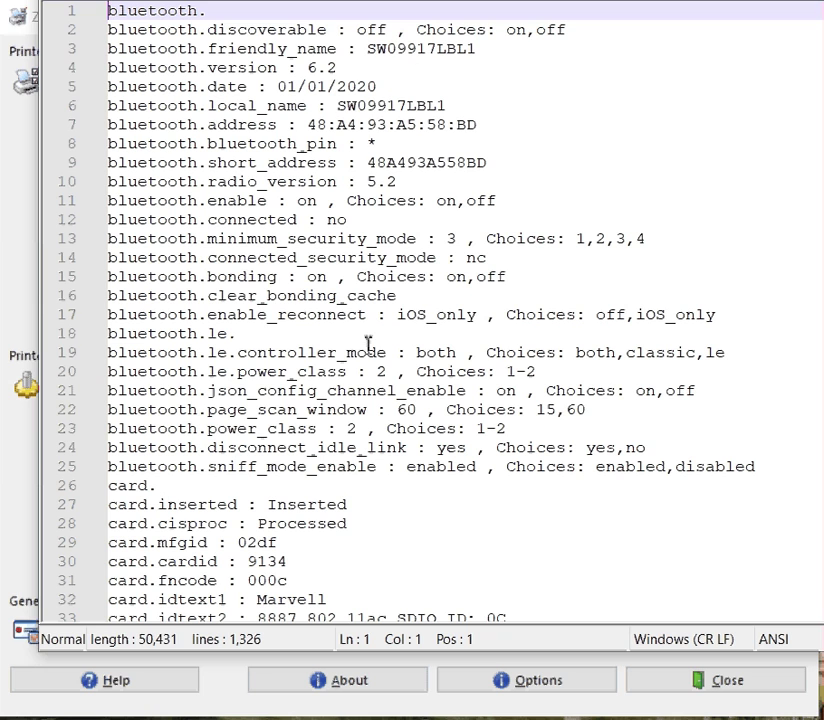
left_click(303, 3)
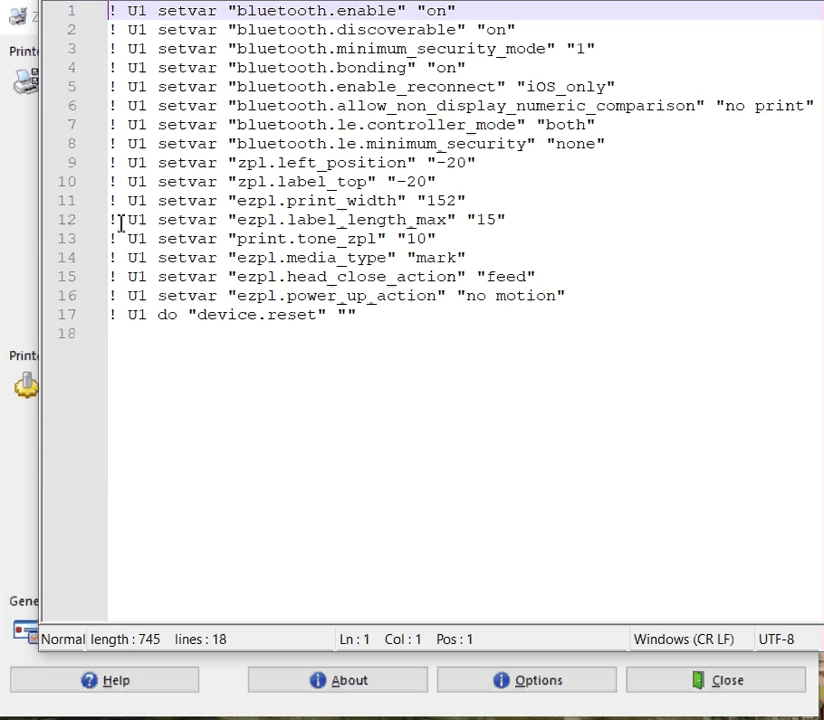
left_click(7, 122)
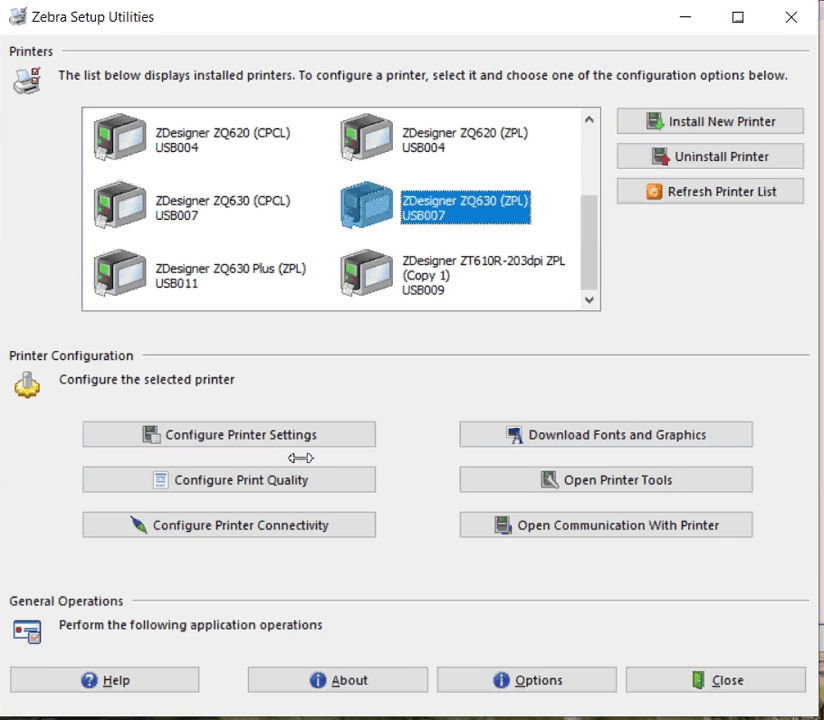
Start configuring the selected printer's connectivity with Bluetooth as the connectivity type
left_click(248, 519)
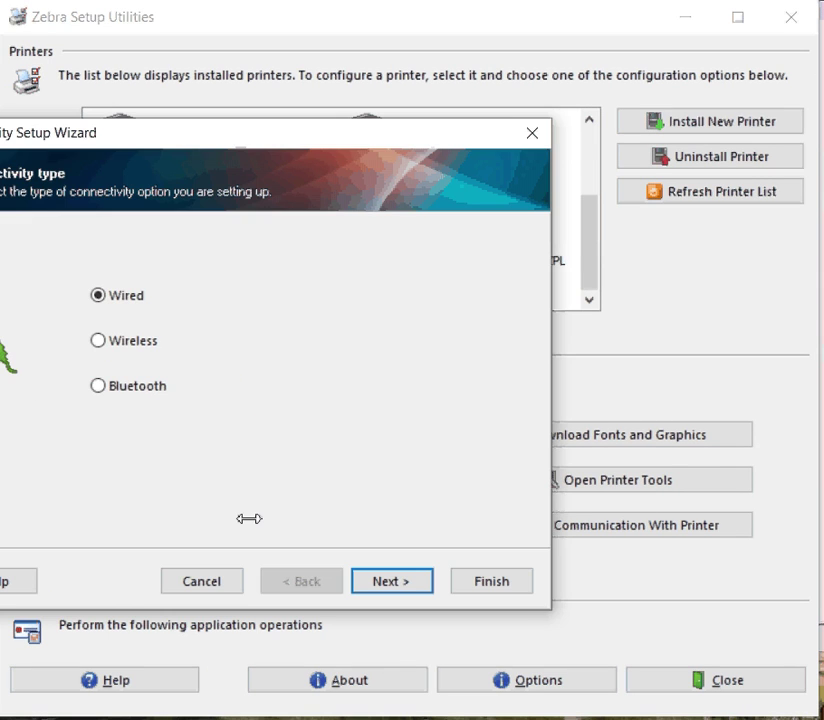
left_click(98, 388)
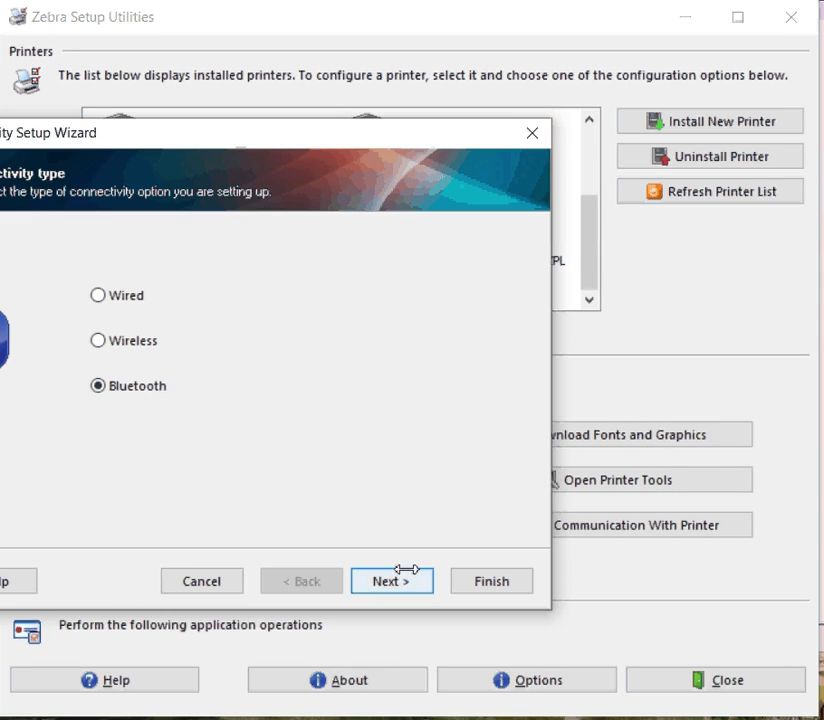
left_click(408, 568)
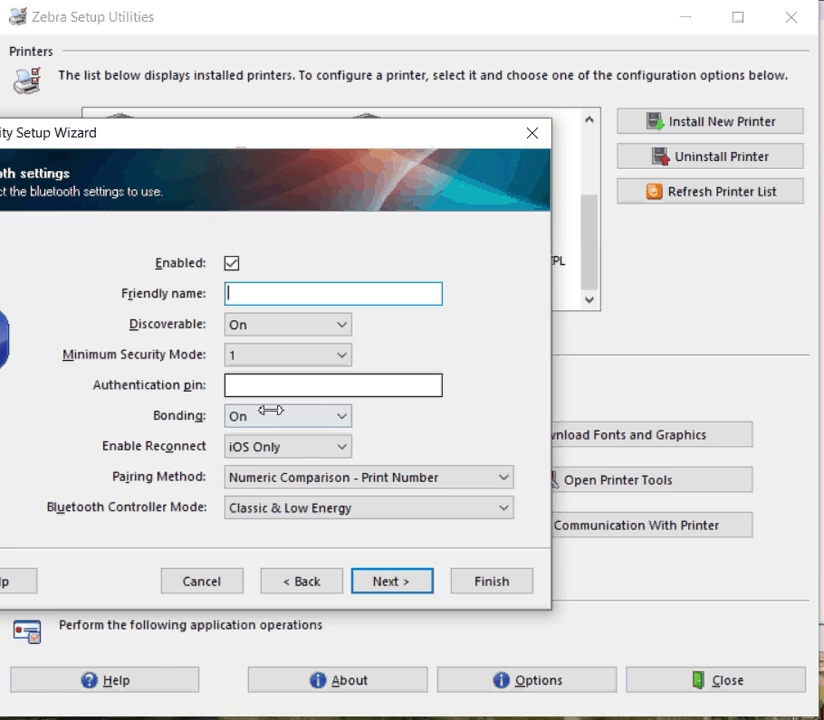
Set the Bluetooth pairing method to Just Works and advance past the Low Energy settings to the final command stream
left_click(306, 446)
left_click(305, 446)
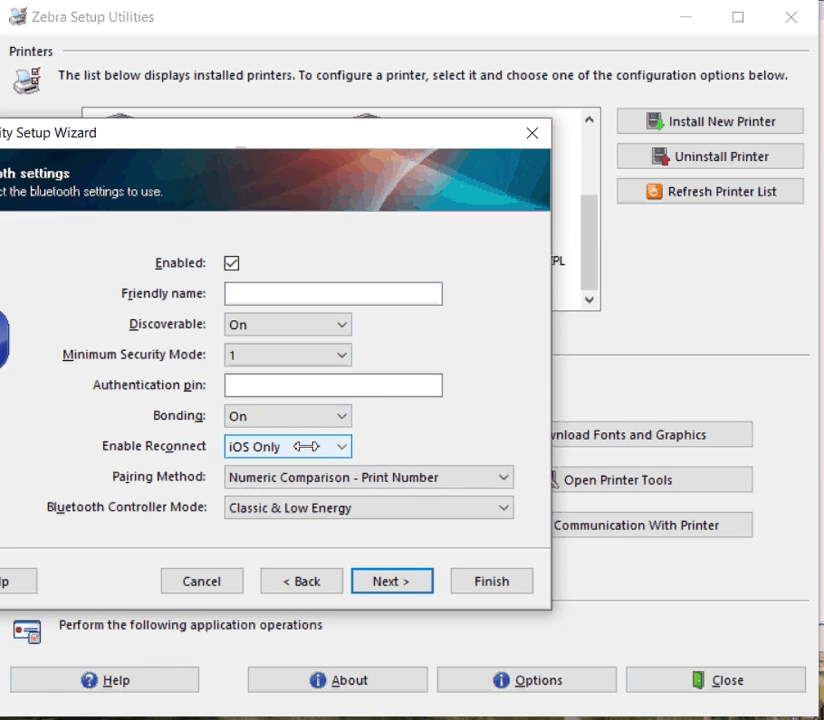
left_click(305, 477)
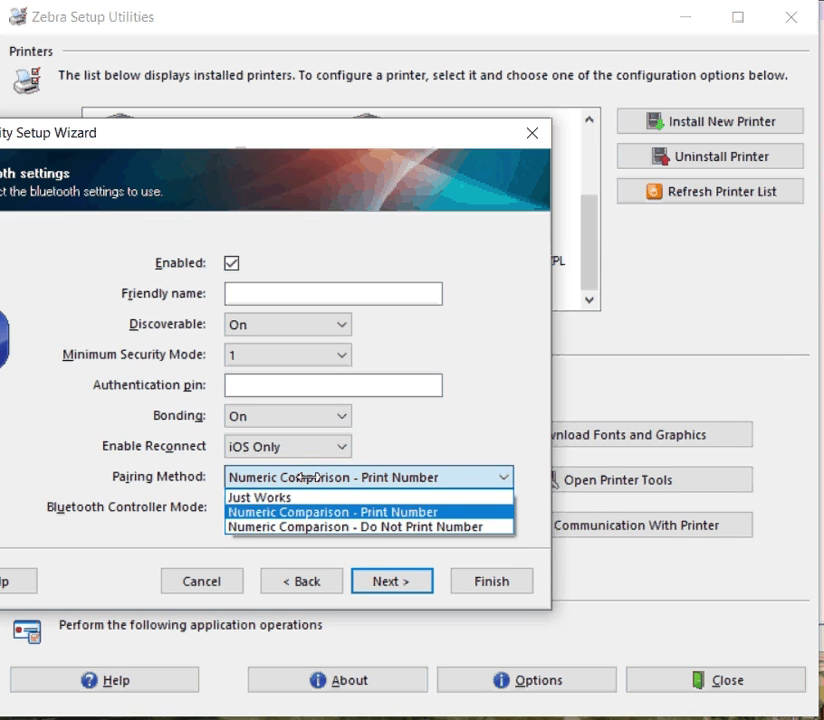
left_click(303, 497)
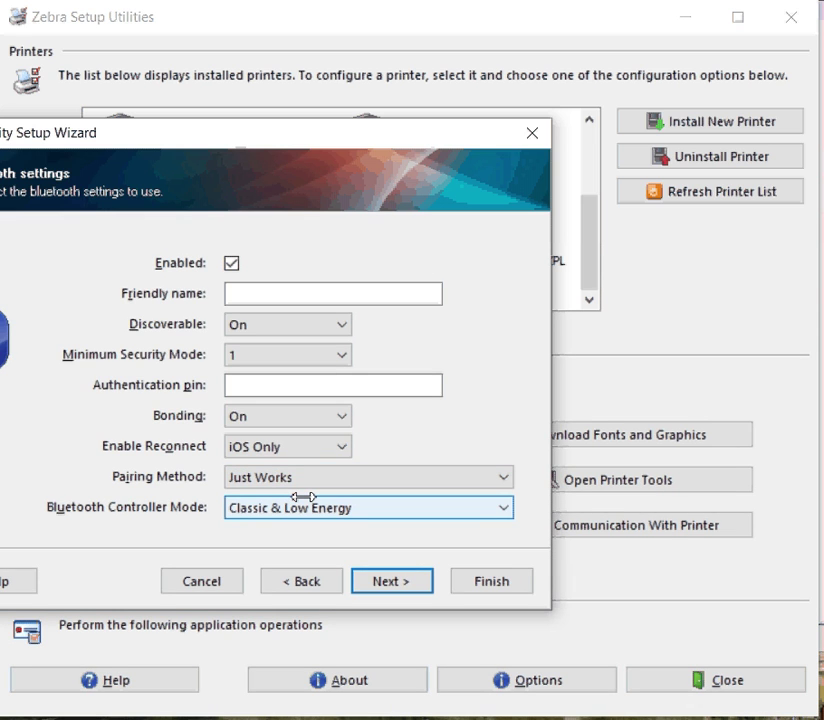
left_click(421, 589)
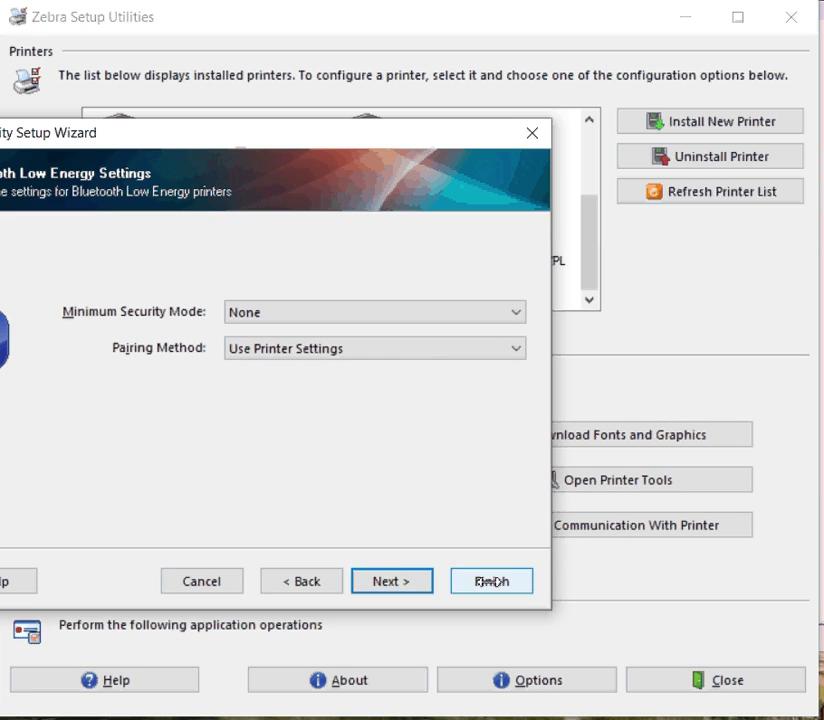
left_click(416, 584)
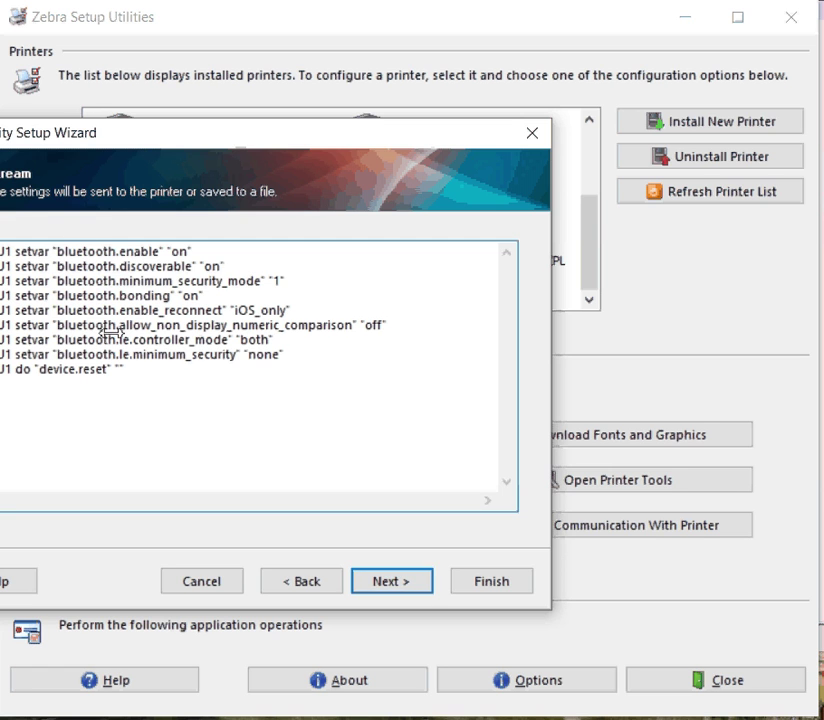
Select the whole final command stream, switch to the text editor to view the prepared setvar file, and close it
left_click_drag(94, 130, 245, 73)
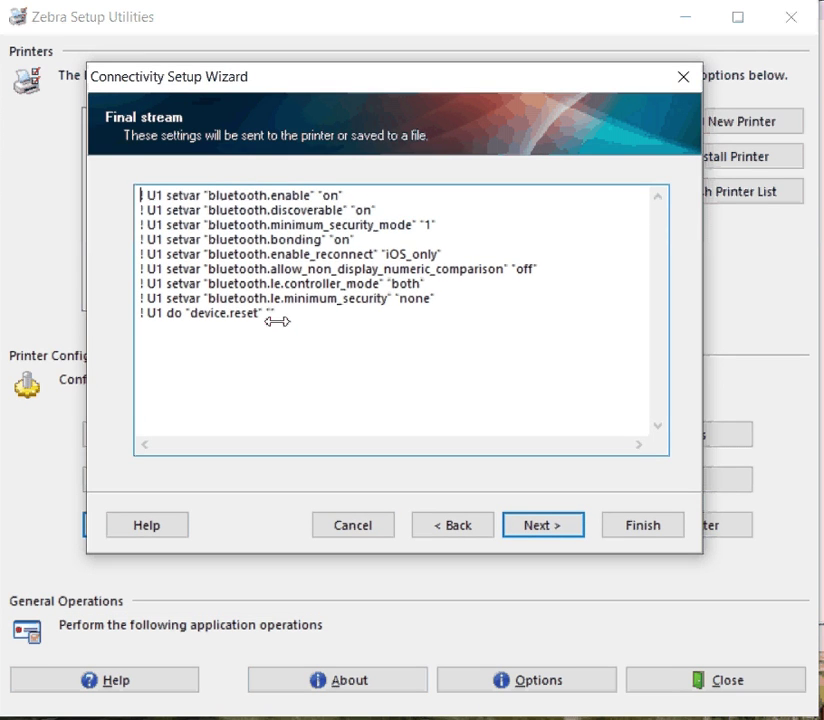
left_click_drag(278, 314, 128, 183)
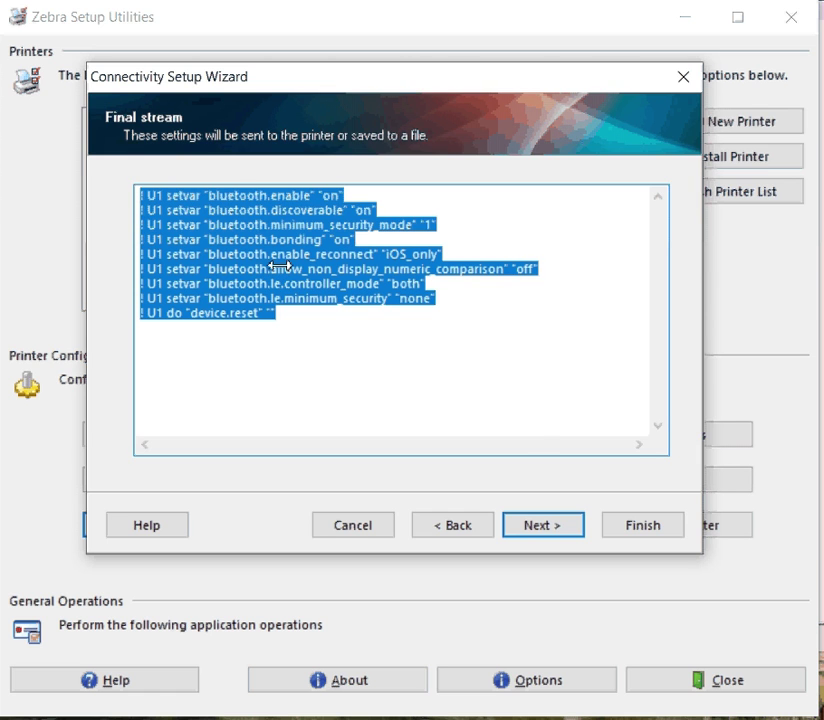
key("alt+Tab")
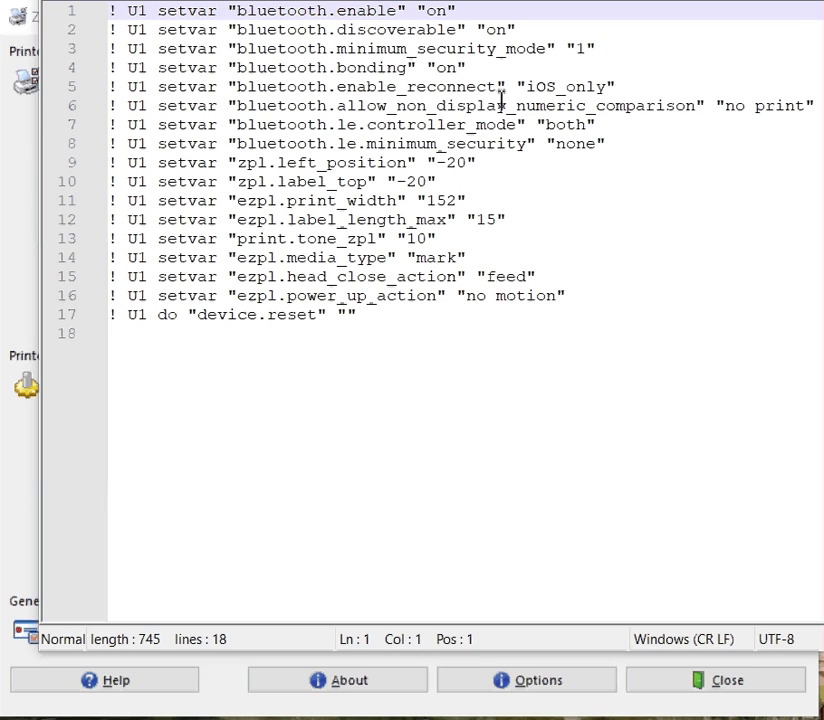
key("alt+F4")
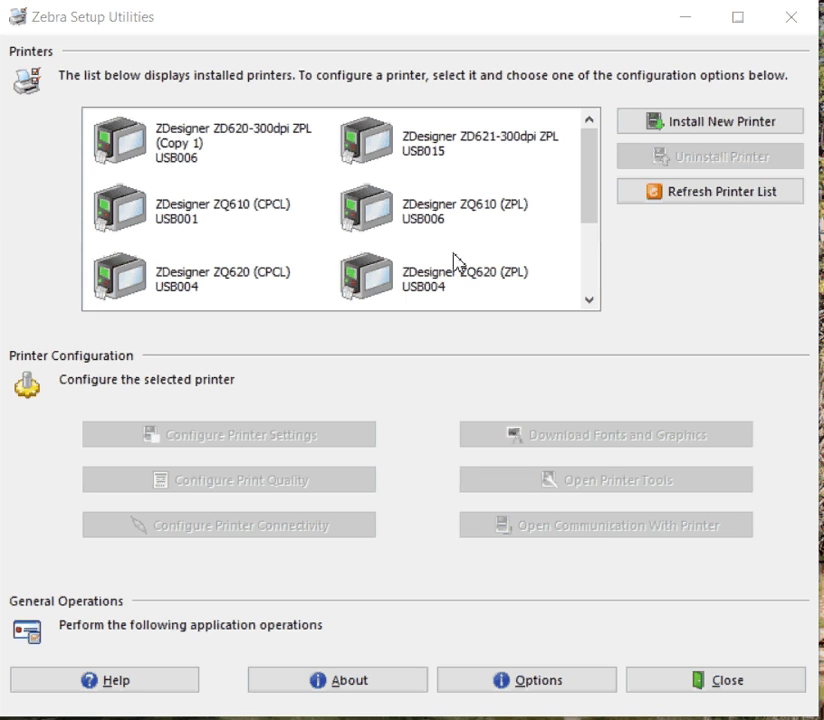
Open the printer tools for the ZDesigner ZQ630 (ZPL) and show the driver's Settings page with the send-file options
left_click_drag(587, 199, 590, 242)
left_click(414, 247)
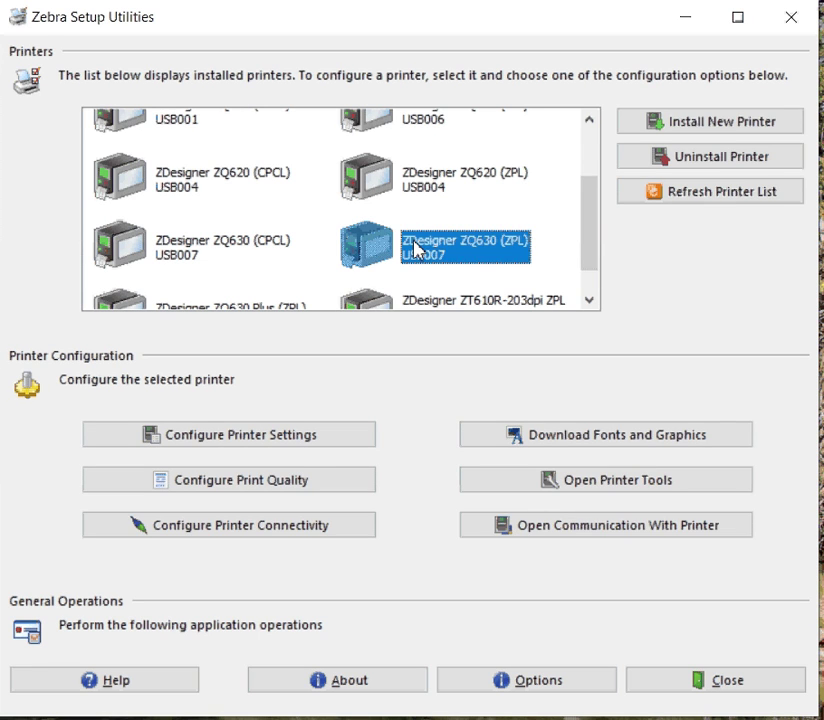
left_click(611, 489)
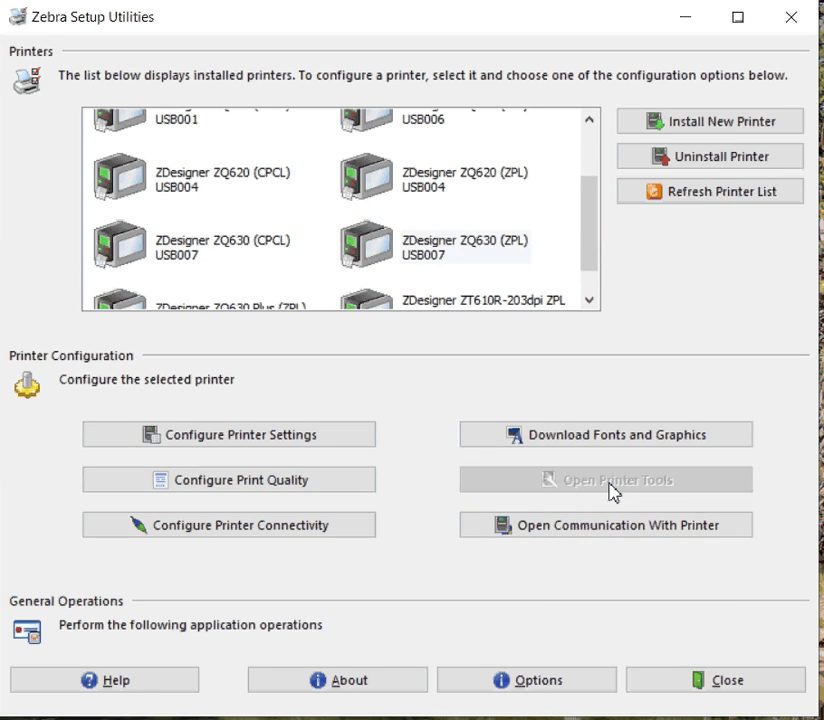
left_click_drag(582, 241, 386, 5)
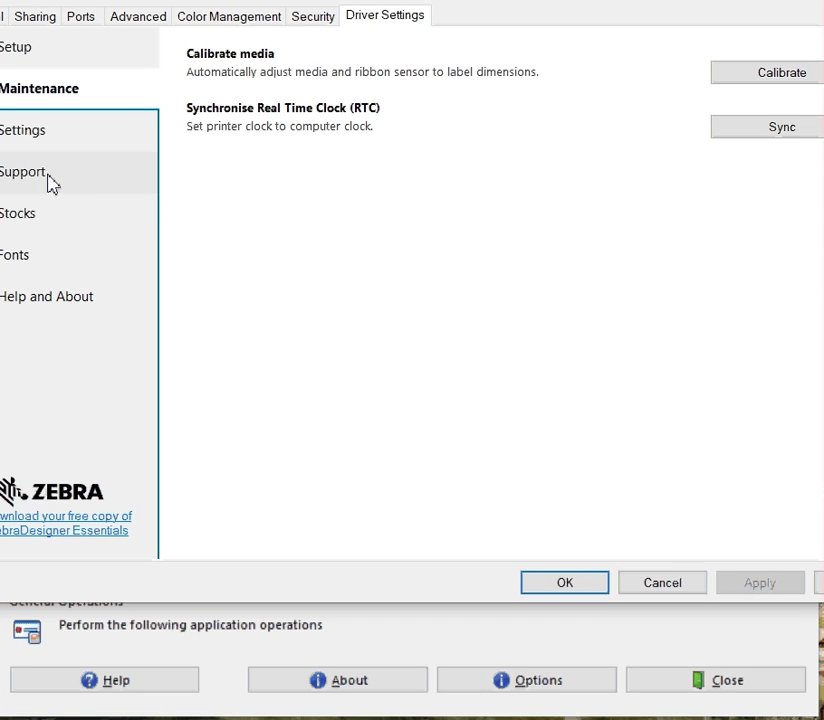
key("Up")
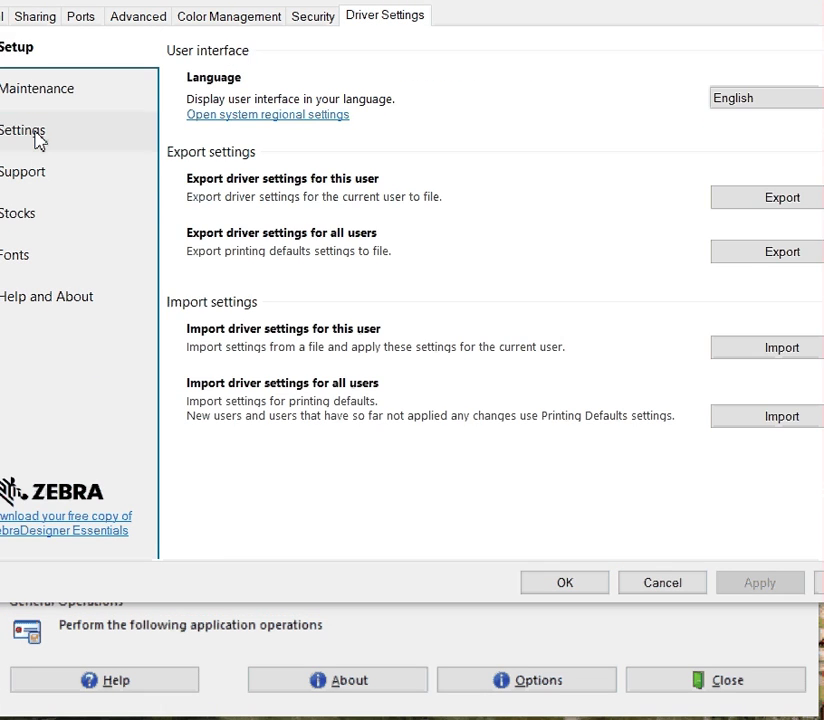
left_click(36, 138)
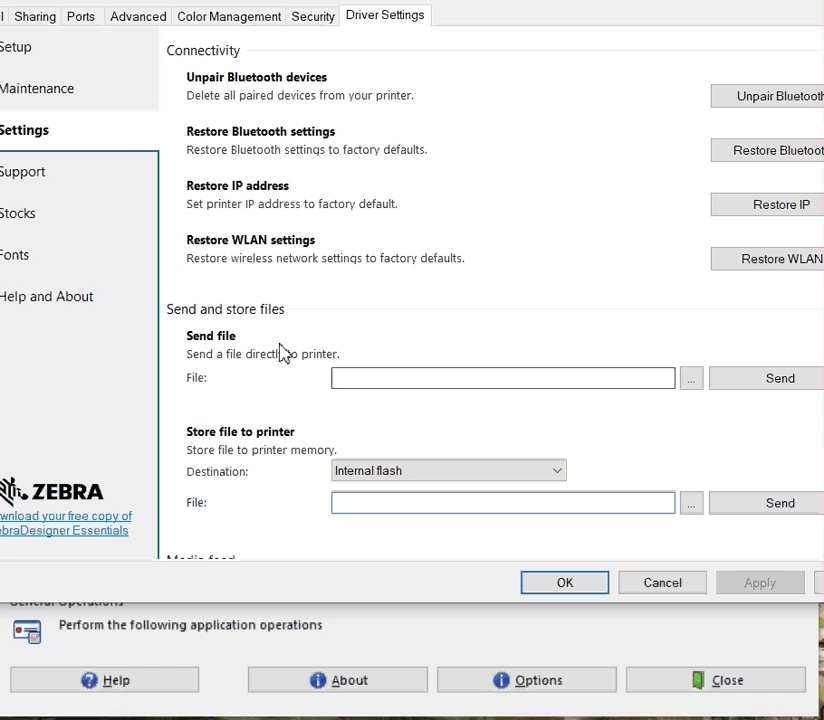
Send the "zebra-printer-bluetooth-fix and label settings-v3" file from C:\Working 12 directly to the printer and close the properties
left_click(691, 386)
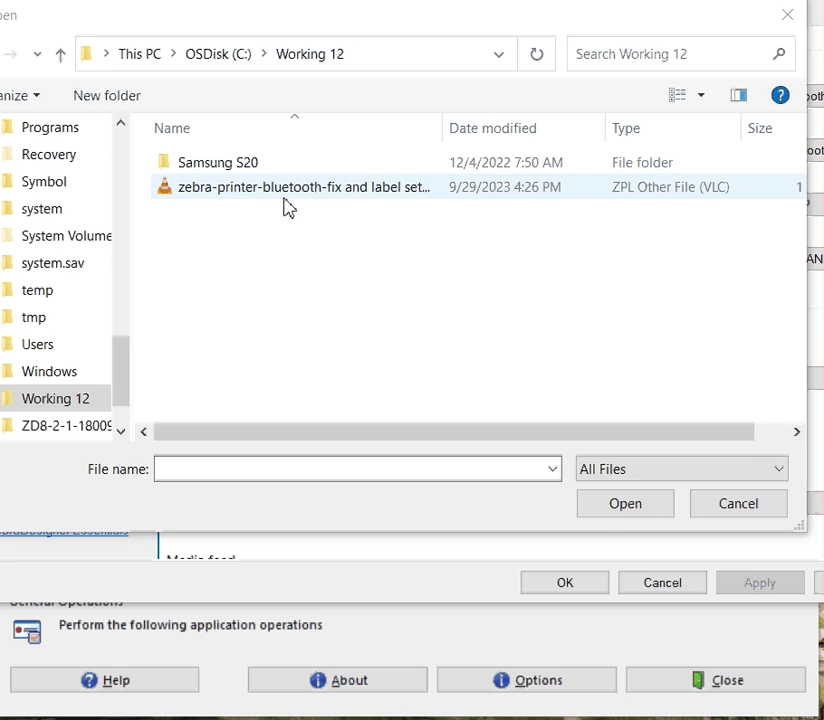
left_click(281, 192)
left_click(644, 510)
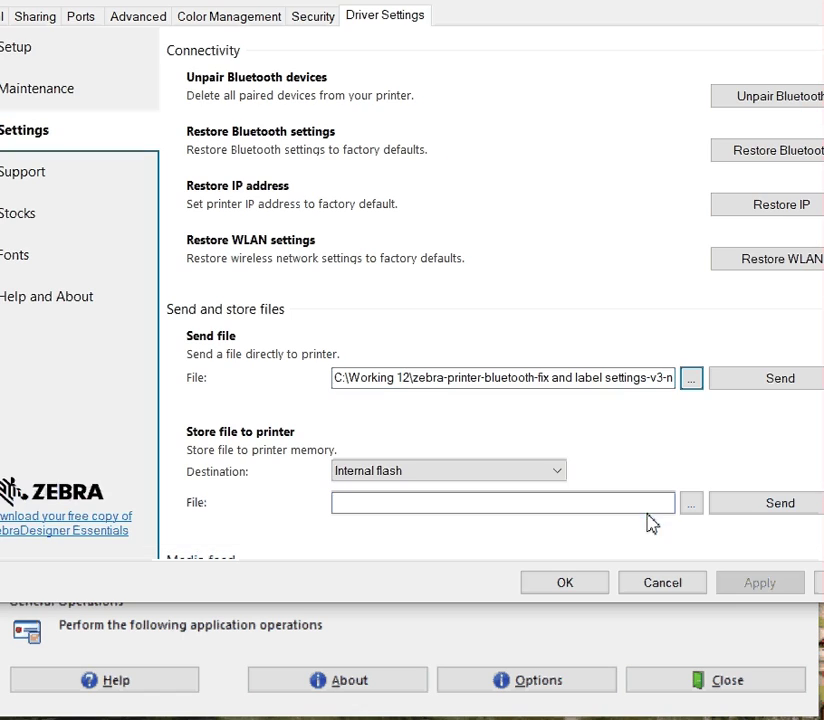
left_click(767, 388)
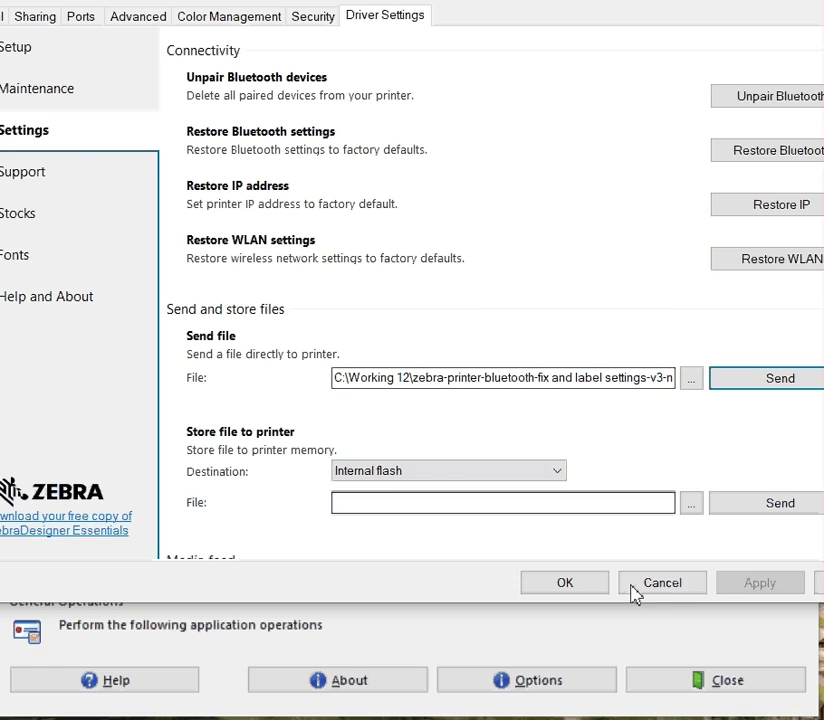
left_click(680, 585)
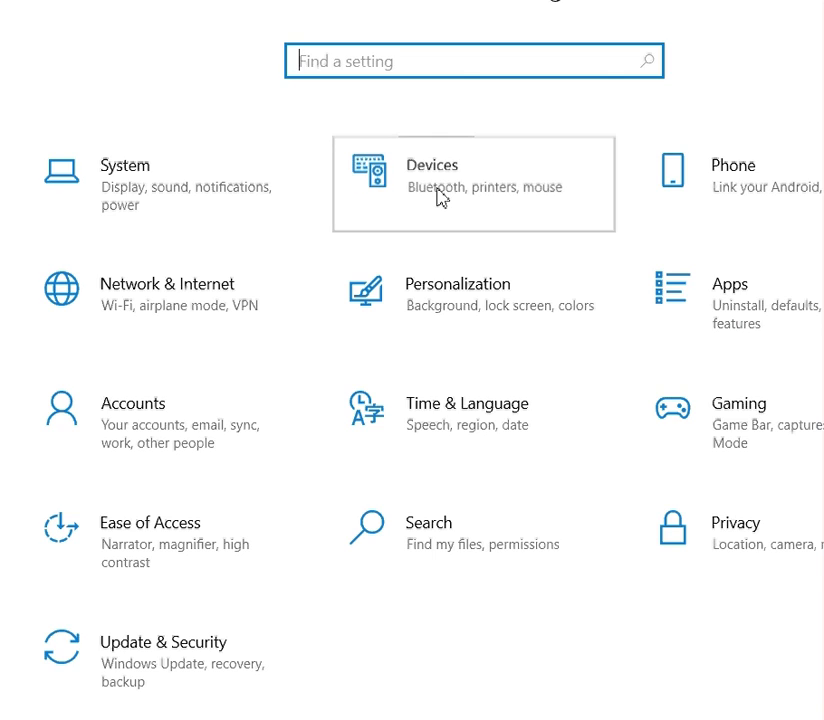
Switch to Windows Settings and find the ZDesigner ZQ630 (ZPL) among the installed printers and scanners
left_click(438, 196)
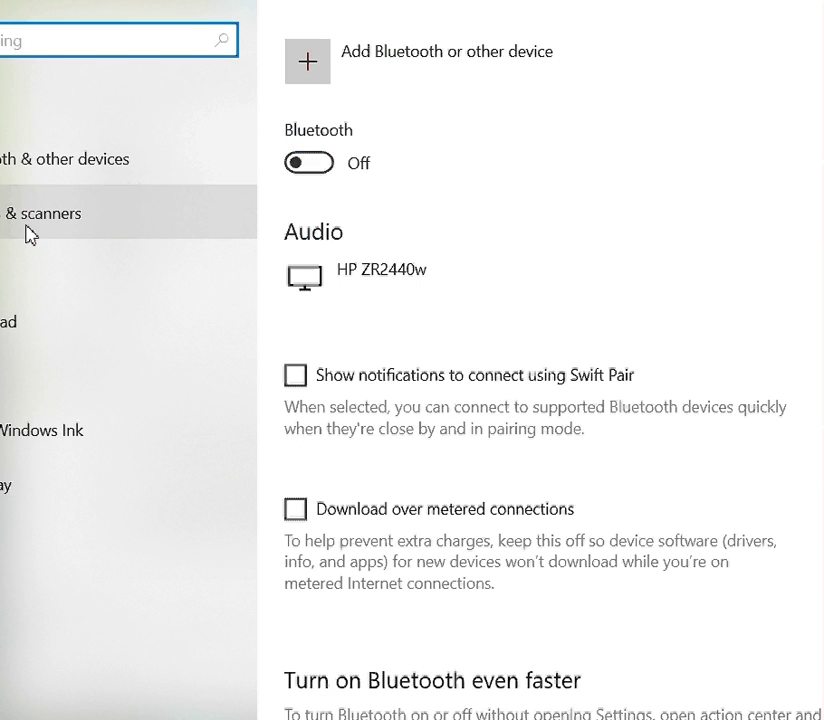
left_click(22, 220)
scroll(600, 480, "down", 15)
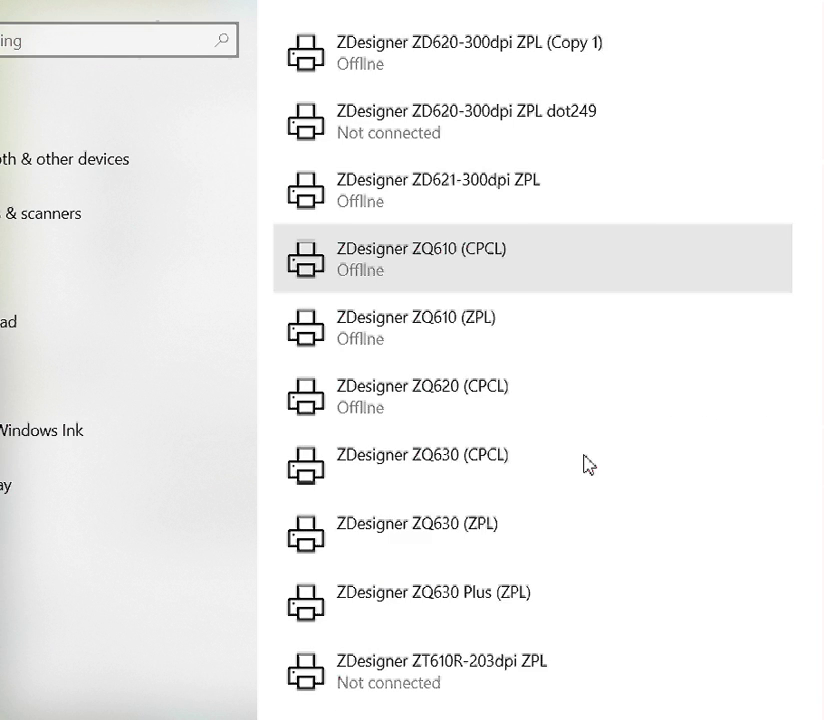
scroll(586, 462, "up", 7)
scroll(586, 462, "down", 3)
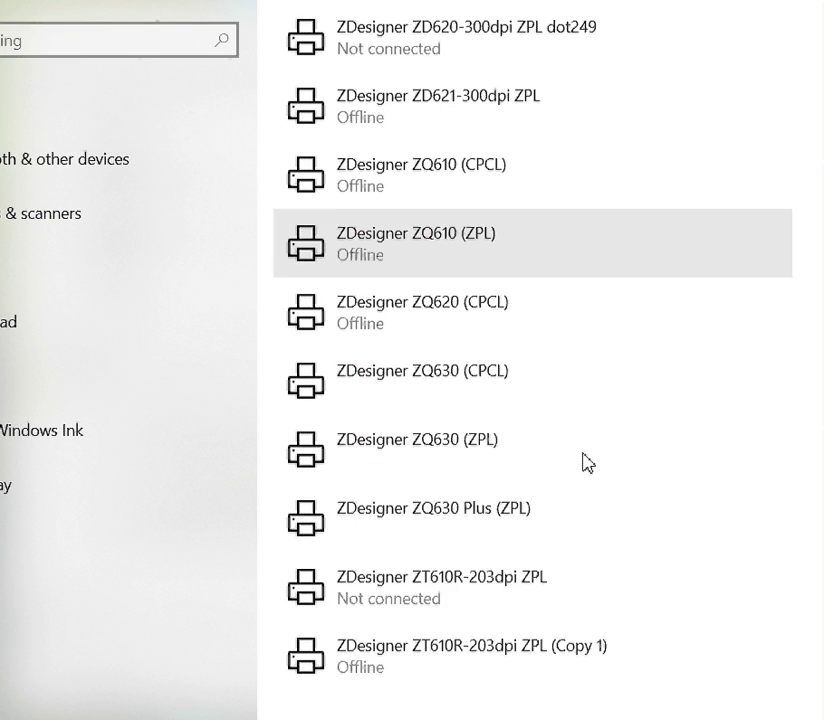
scroll(586, 462, "up", 6)
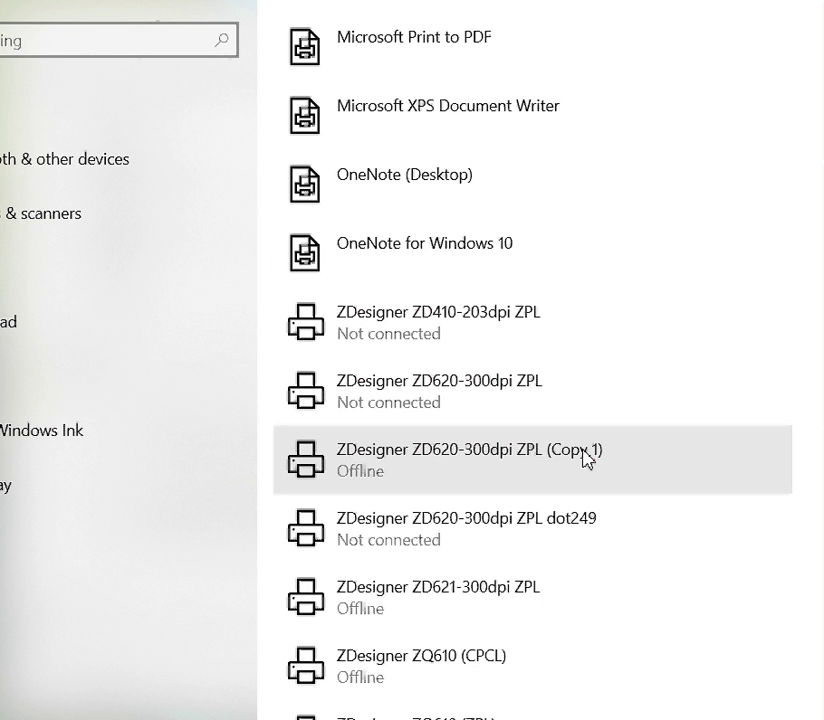
scroll(586, 462, "down", 5)
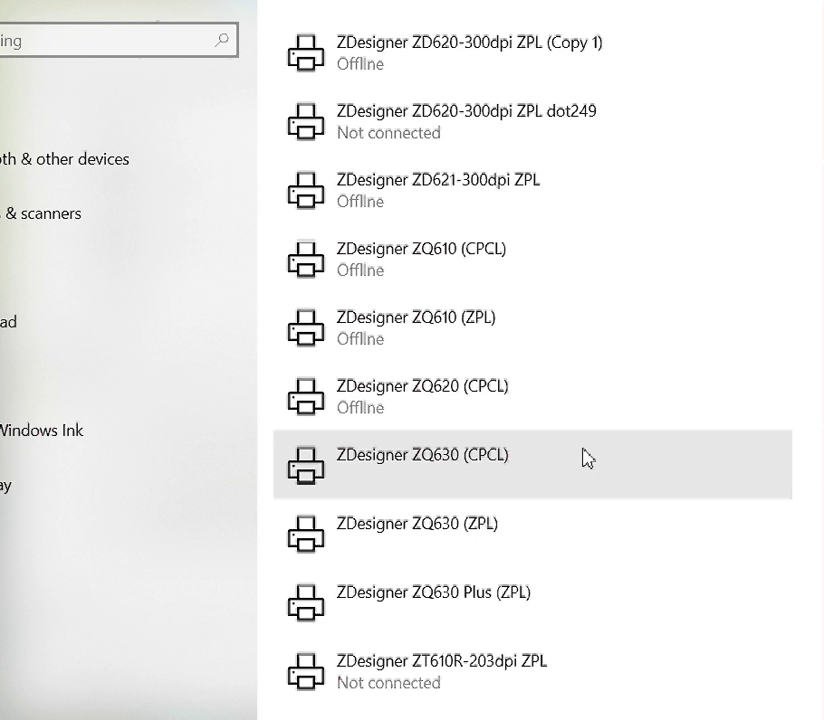
Open the printer properties of the ZDesigner ZQ630 (ZPL) from its device management page
left_click(419, 540)
scroll(495, 484, "down", 3)
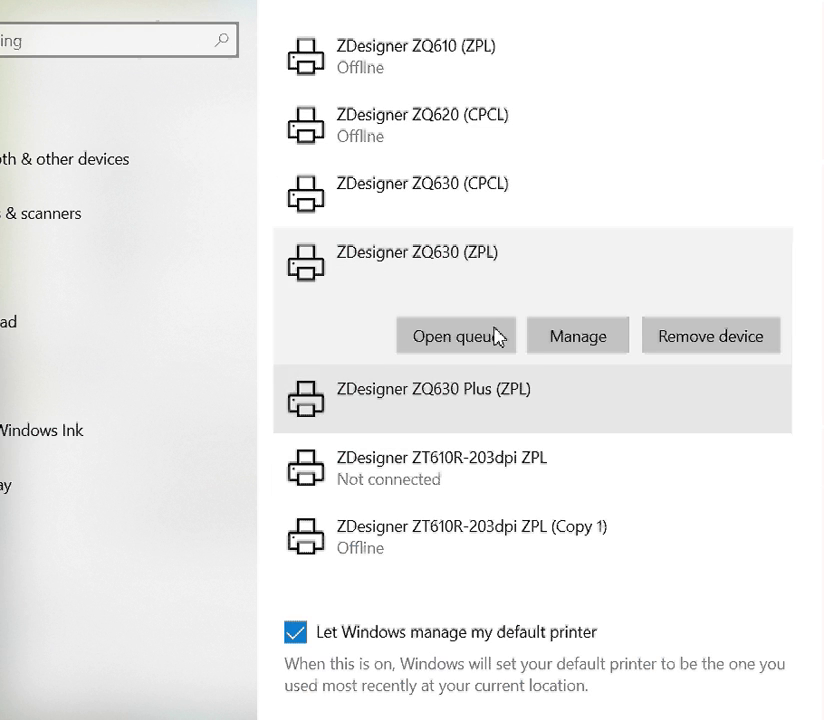
left_click(579, 342)
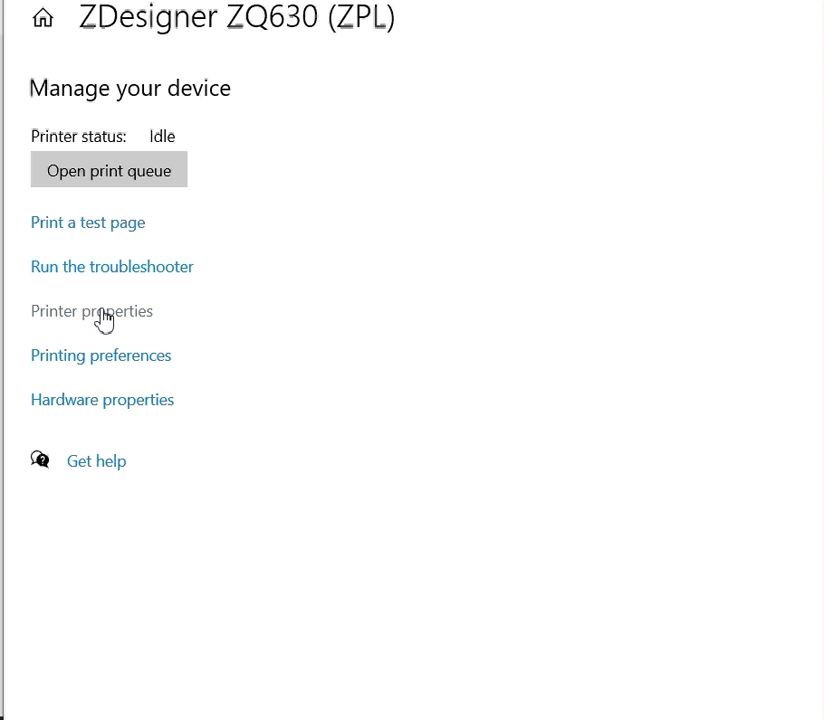
left_click(103, 318)
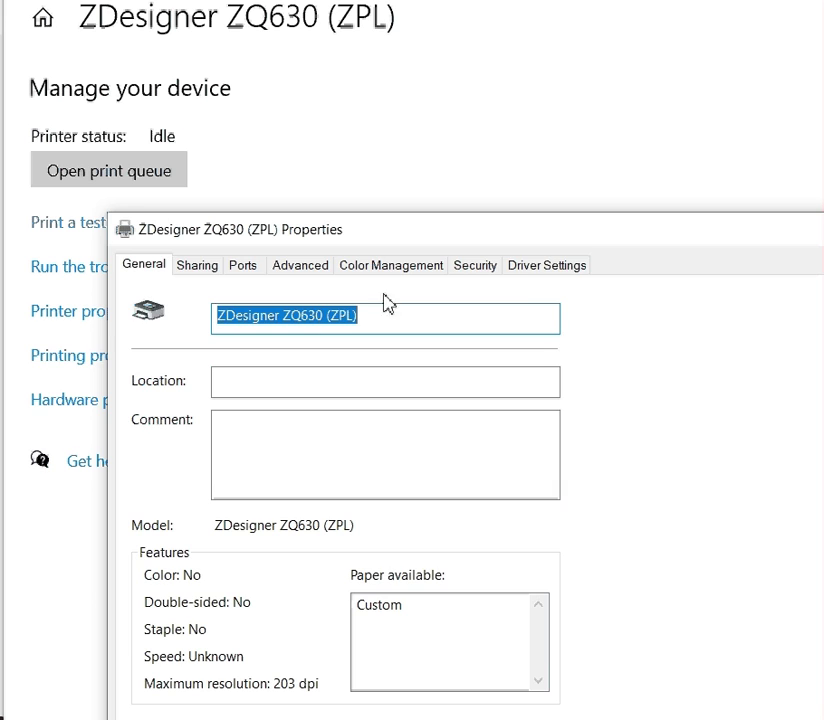
Show the send-file options on the Settings page of the ZDesigner ZQ630 (ZPL) driver settings and close the properties
left_click(574, 266)
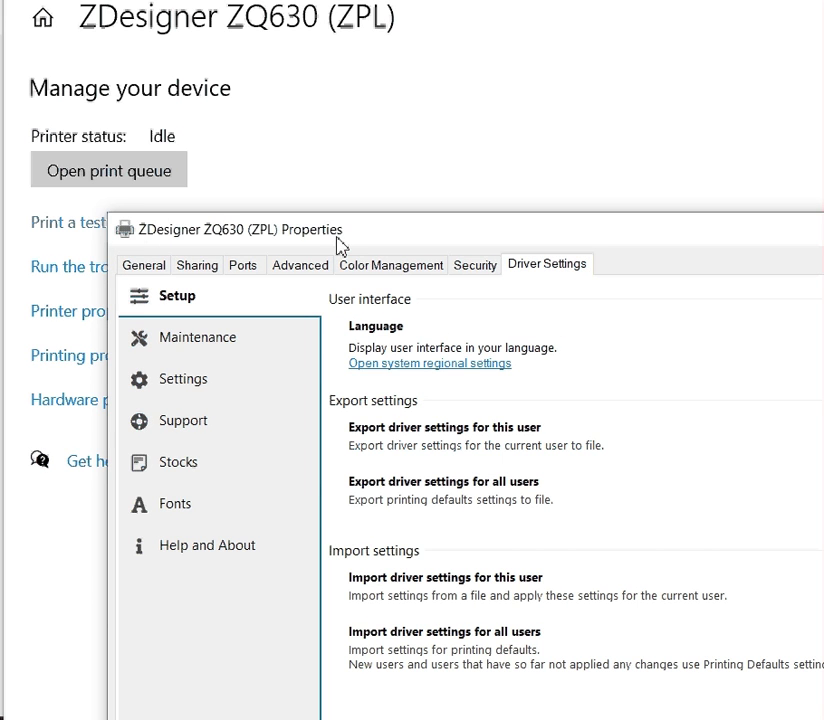
left_click(201, 392)
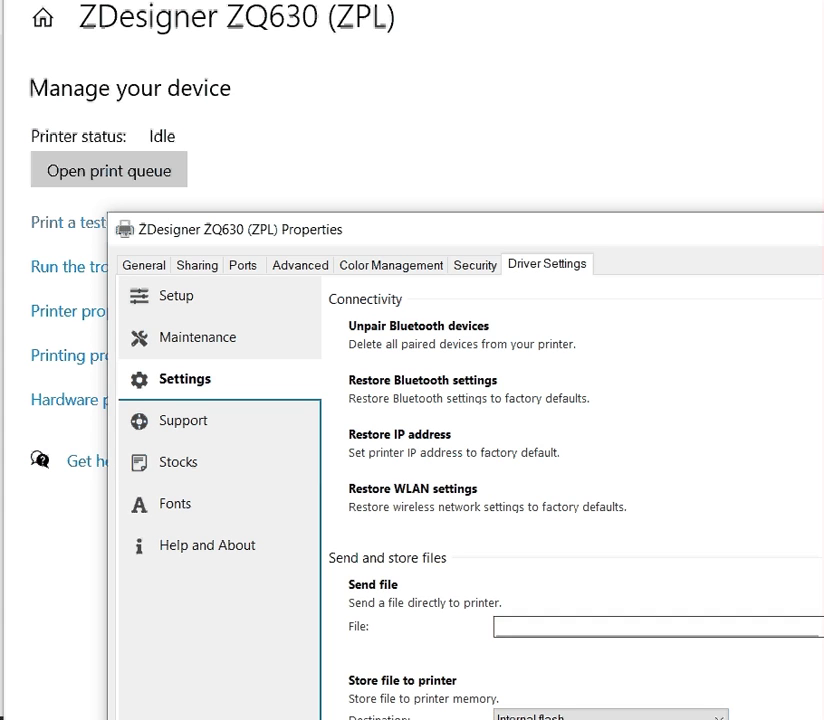
key("Escape")
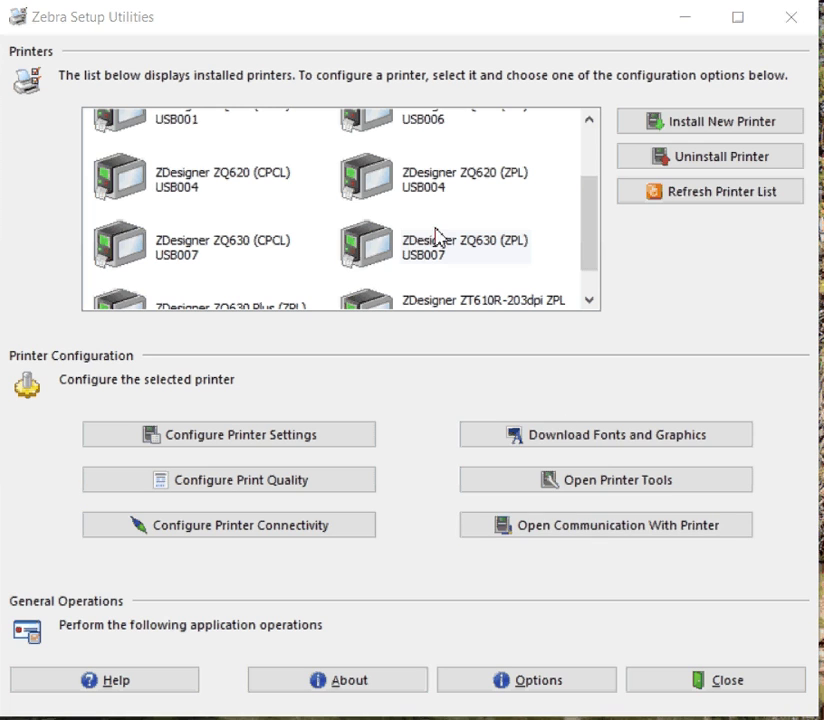
In Zebra Setup Utilities, open communication with the ZDesigner ZQ630 (ZPL) and paste in all the setvar and device.reset commands copied from the command file
left_click(426, 248)
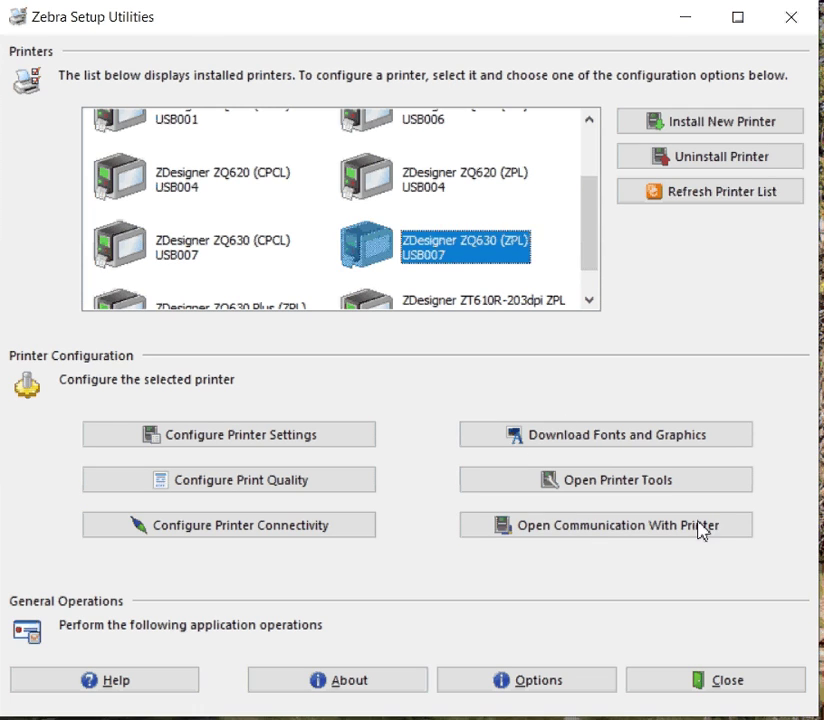
left_click(585, 530)
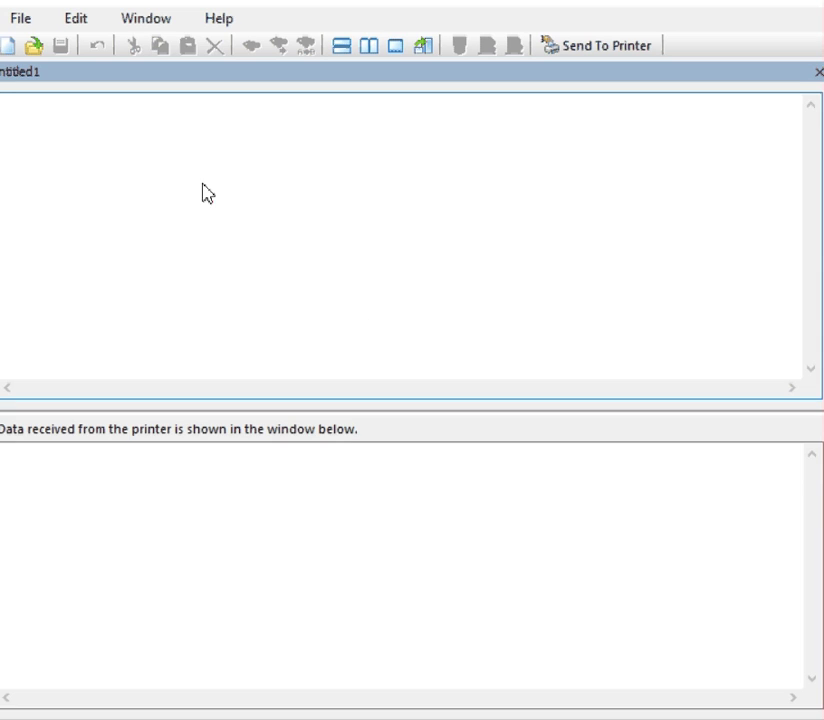
key("alt+Tab")
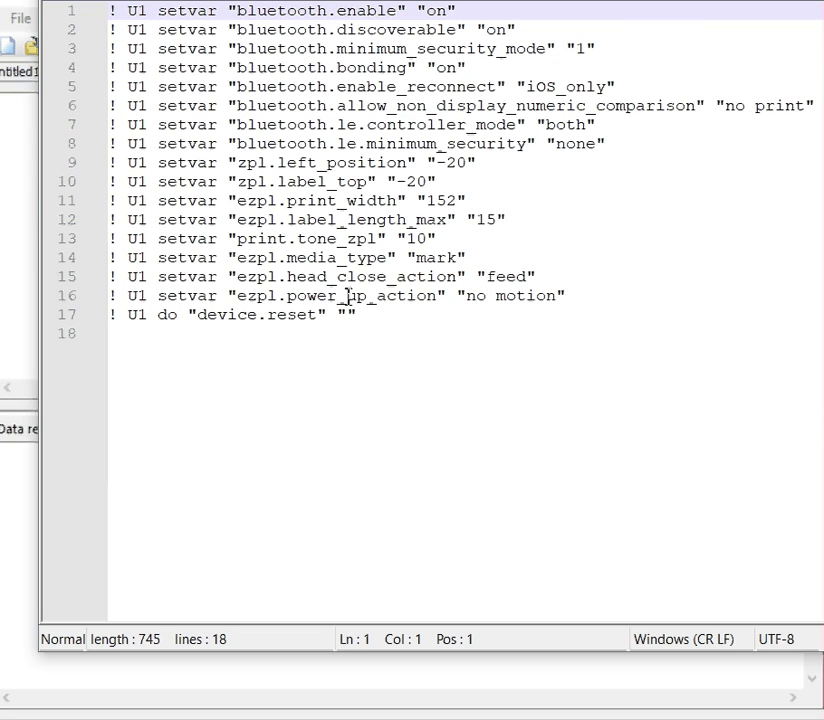
left_click_drag(358, 316, 75, 8)
key("ctrl+c")
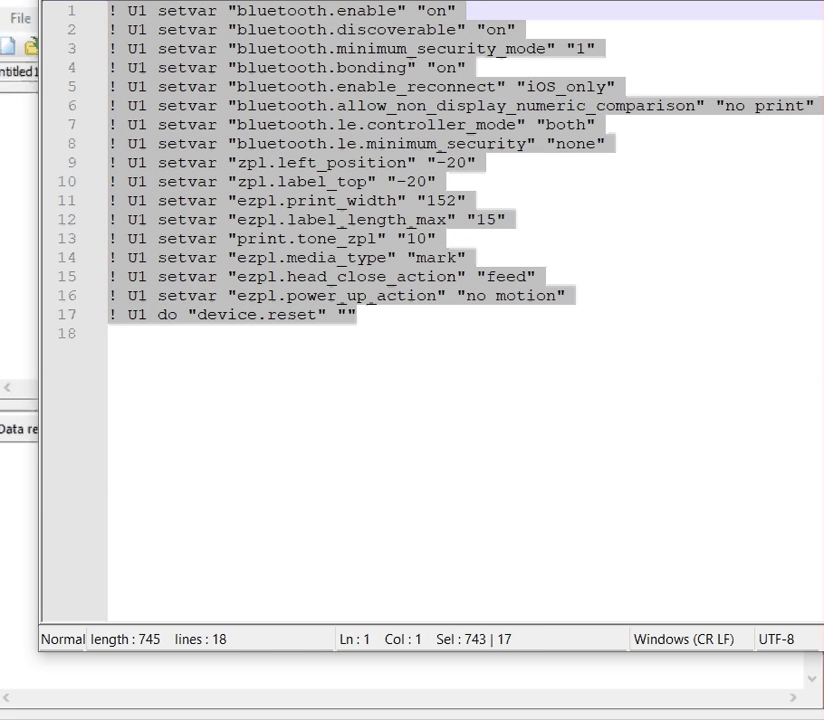
key("alt+Tab")
key("ctrl+v")
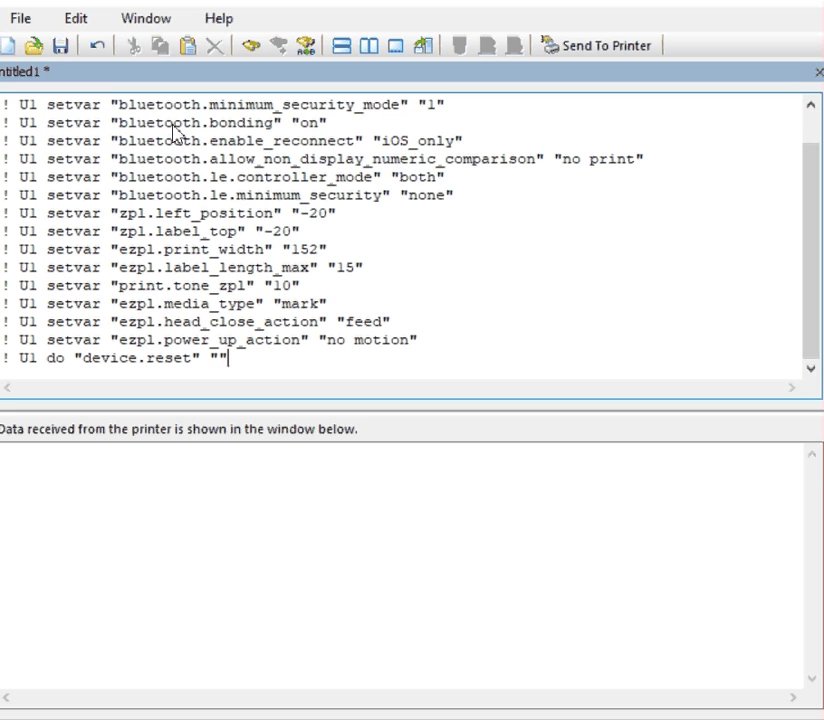
Add two line breaks after the device.reset command, send the commands to the printer and close the communication window
key("Return")
key("Return")
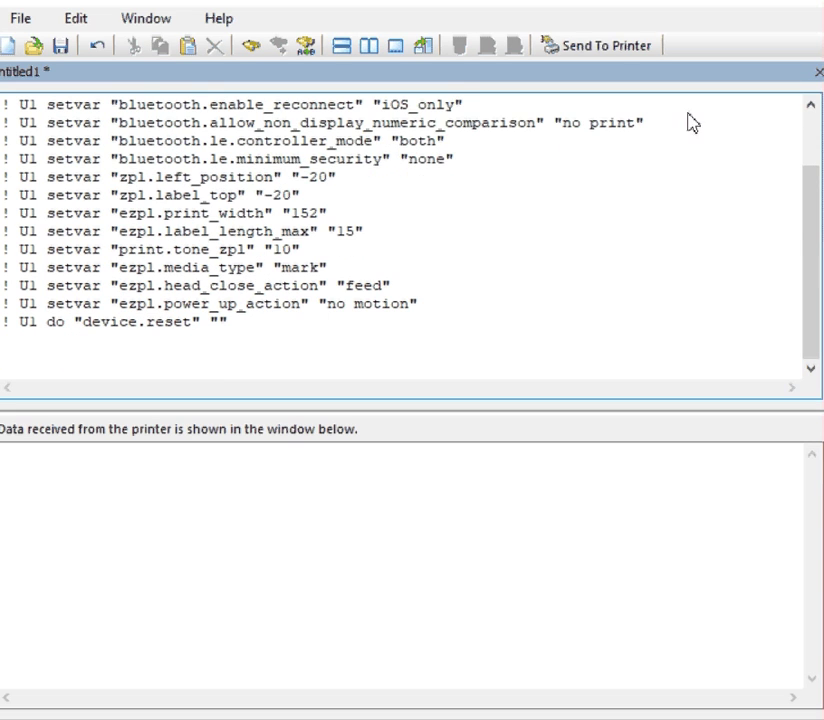
left_click(606, 48)
left_click(804, 6)
left_click(309, 376)
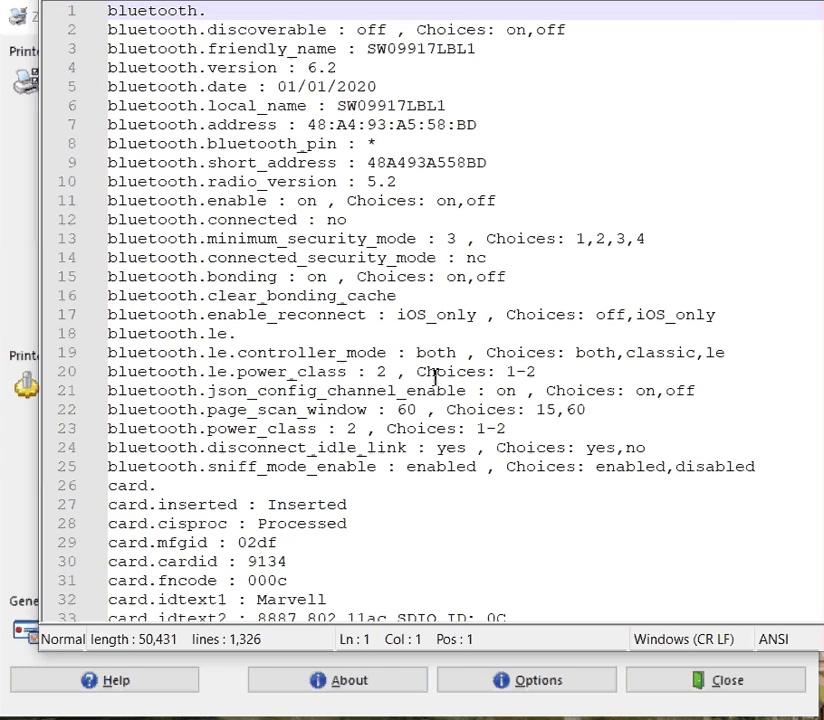
Look through the printer's full settings listing in the text editor, beyond the bluetooth and card entries, and return to its beginning
scroll(439, 382, "down", 6)
scroll(439, 310, "down", 20)
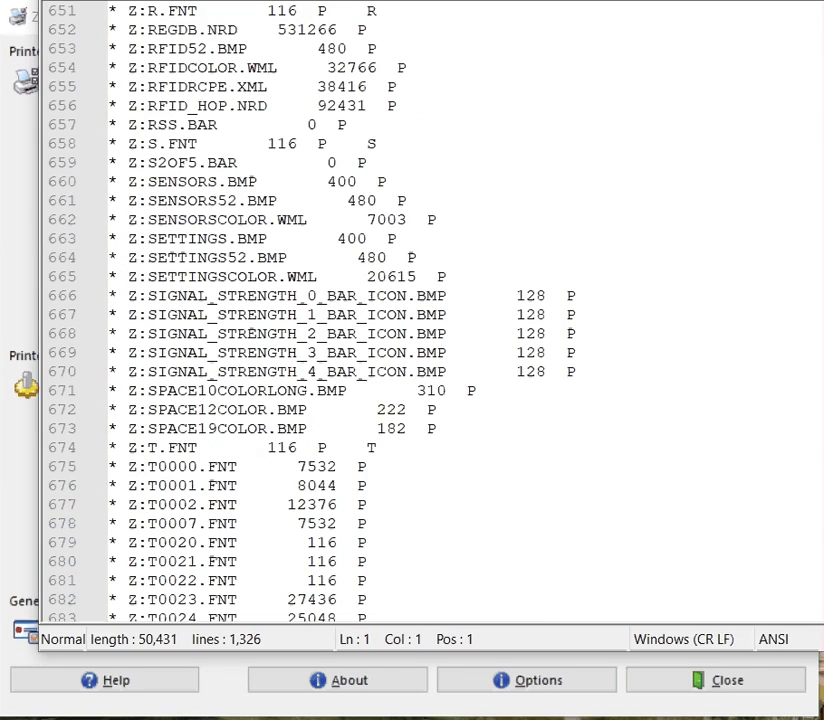
scroll(439, 310, "down", 20)
key("ctrl+Home")
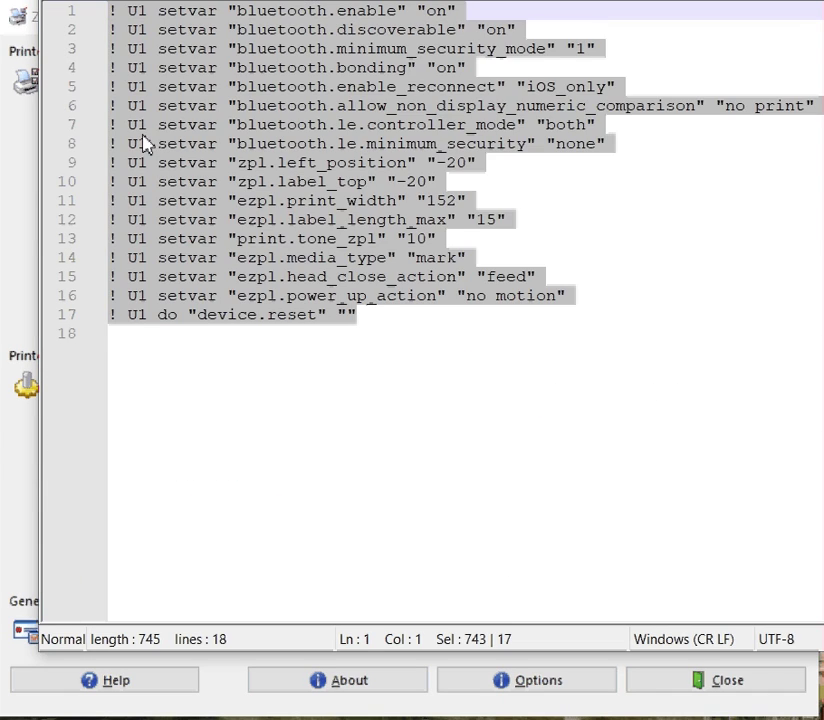
Go back to the command file and select the setting name ezpl.print_width on line 11
left_click(145, 143)
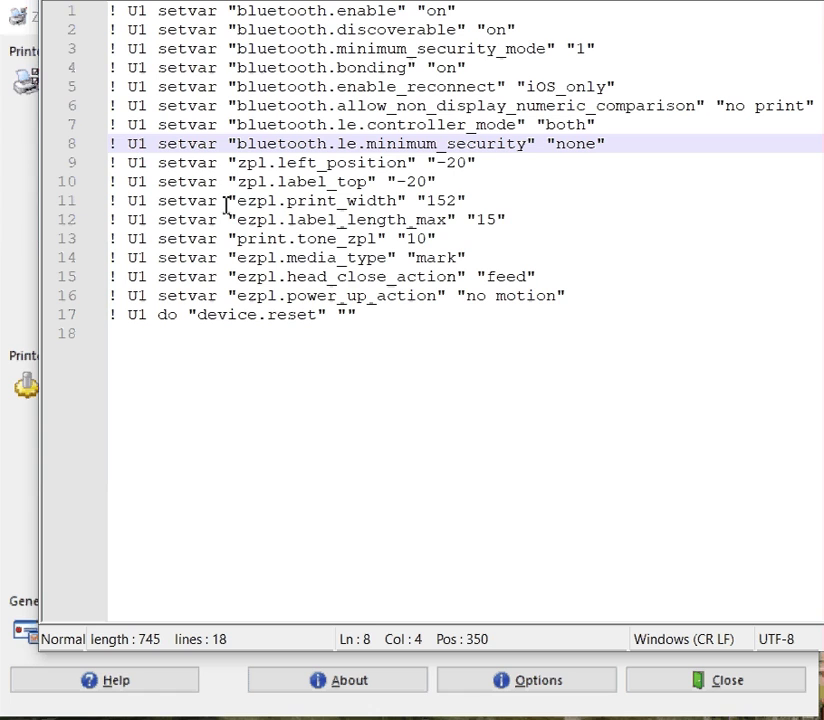
left_click_drag(237, 201, 403, 201)
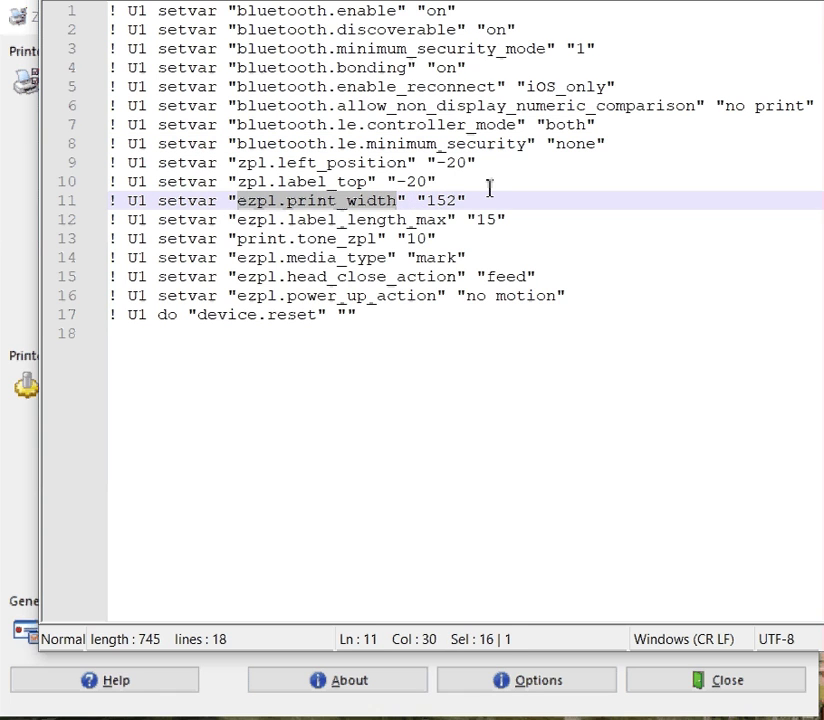